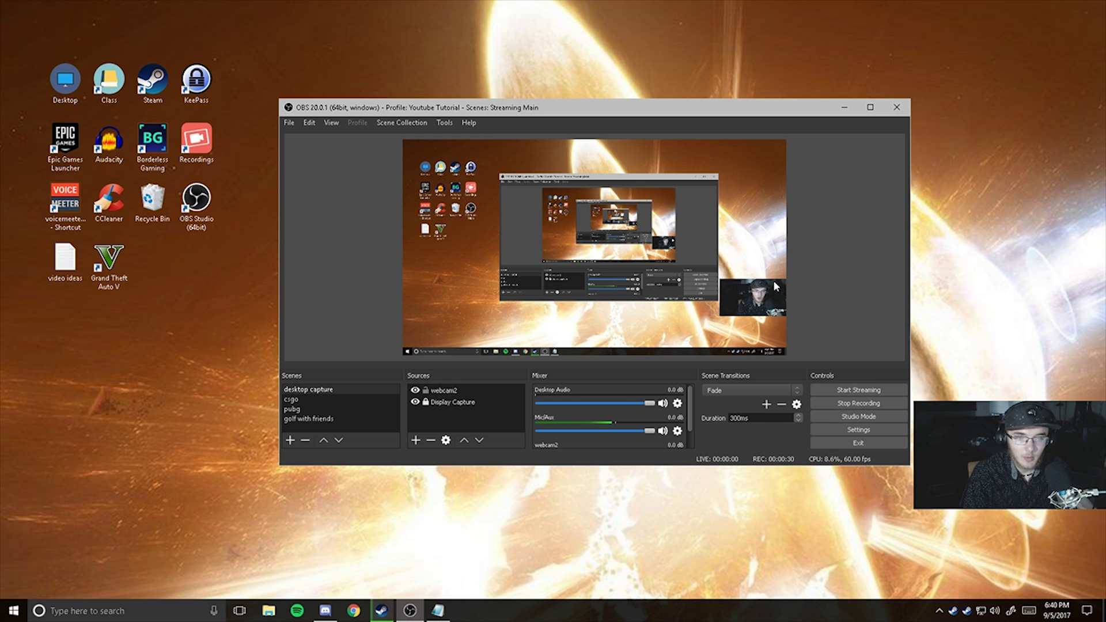
Move the OBS window up and to the right, then select and deselect the webcam2 source.
left_click_drag(679, 103, 742, 90)
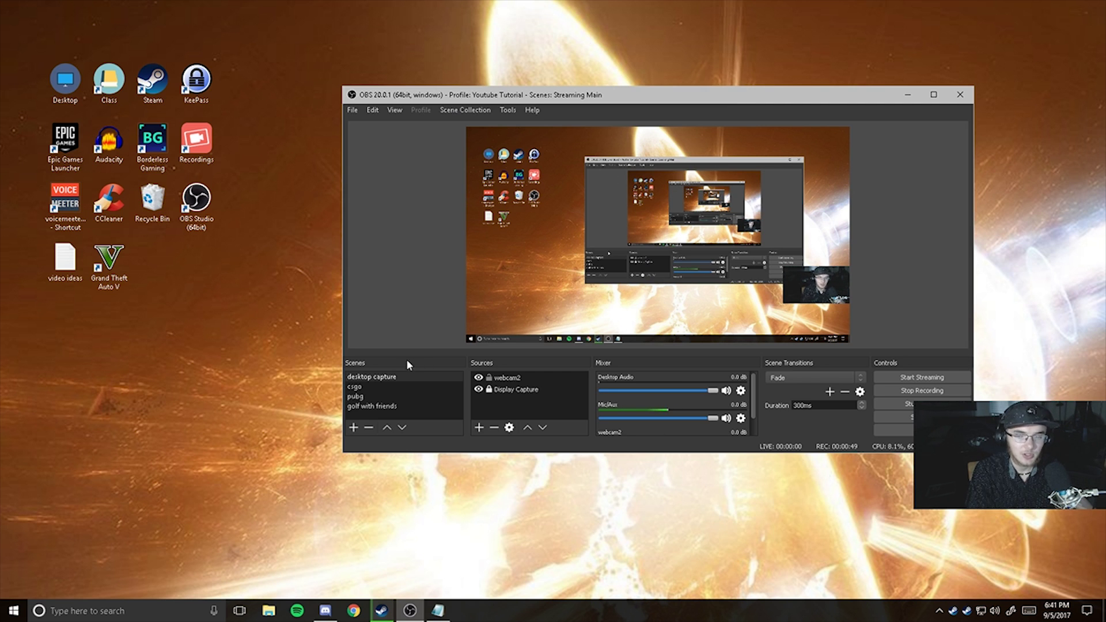
left_click(517, 377)
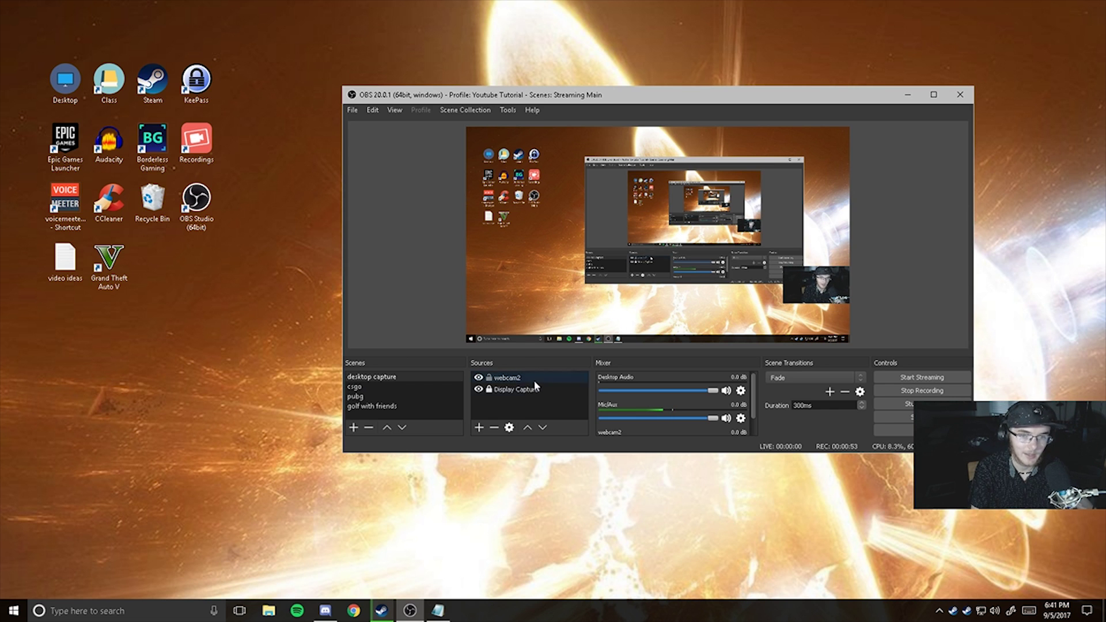
left_click(519, 406)
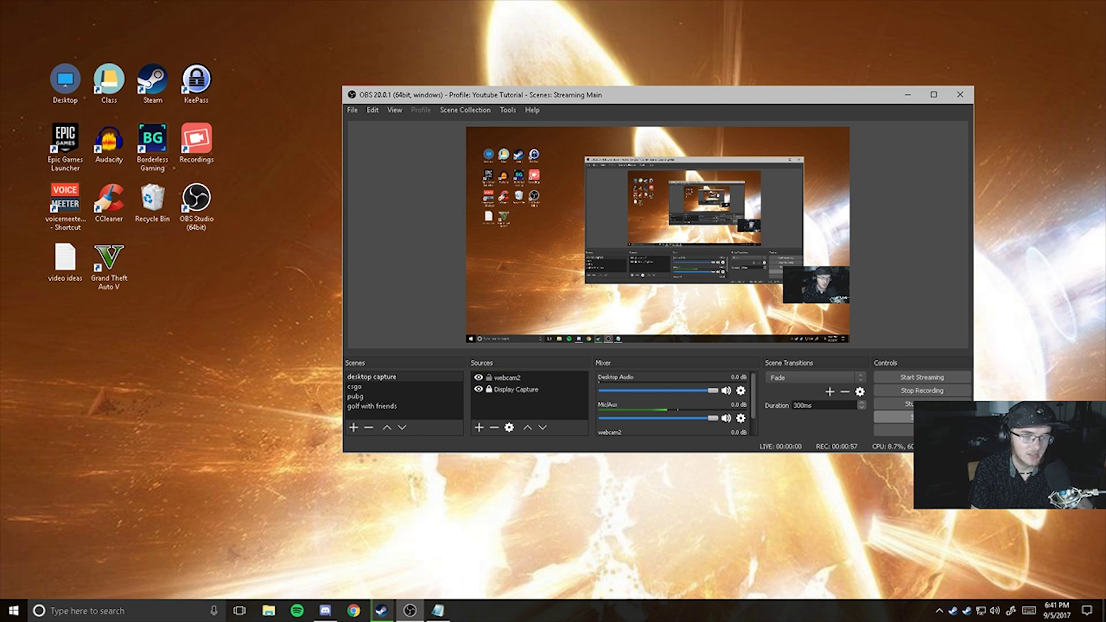
Open the Settings Output page, which shows Advanced mode streaming with CBR at 2000 bitrate.
left_click(898, 403)
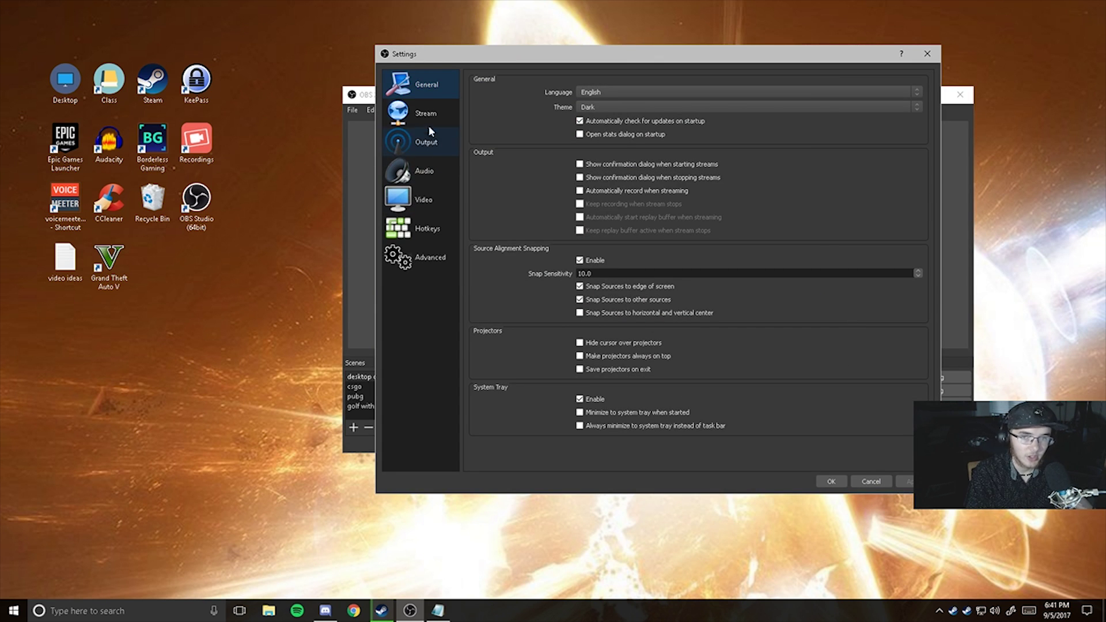
left_click(422, 142)
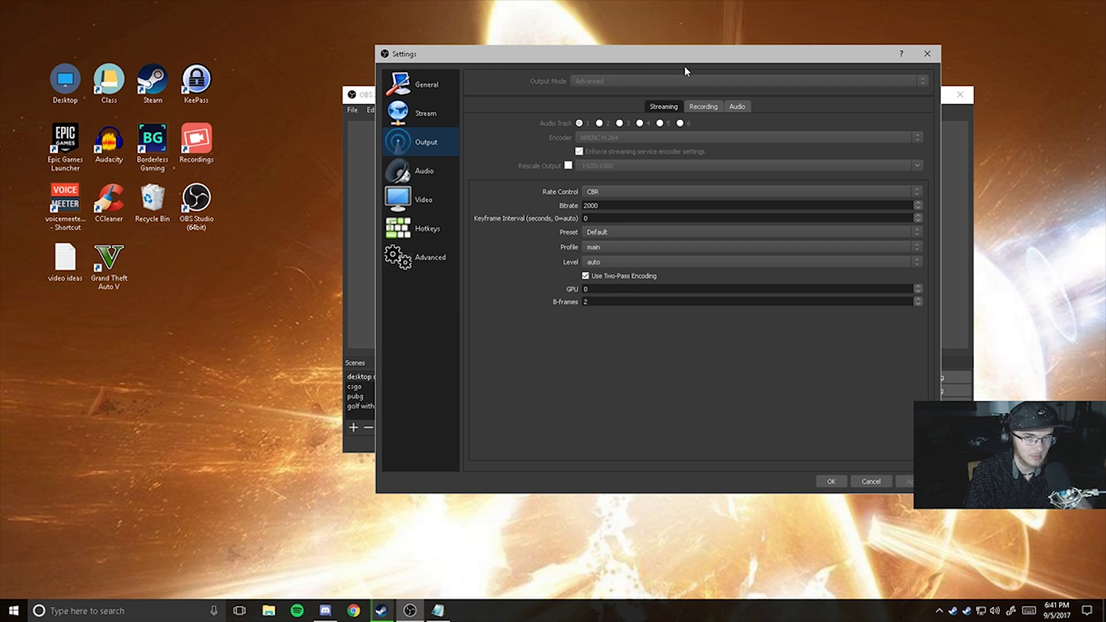
Show the Recording tab: NVENC H.264, mp4 format, CBR at 40000 bitrate, Default preset.
left_click(704, 108)
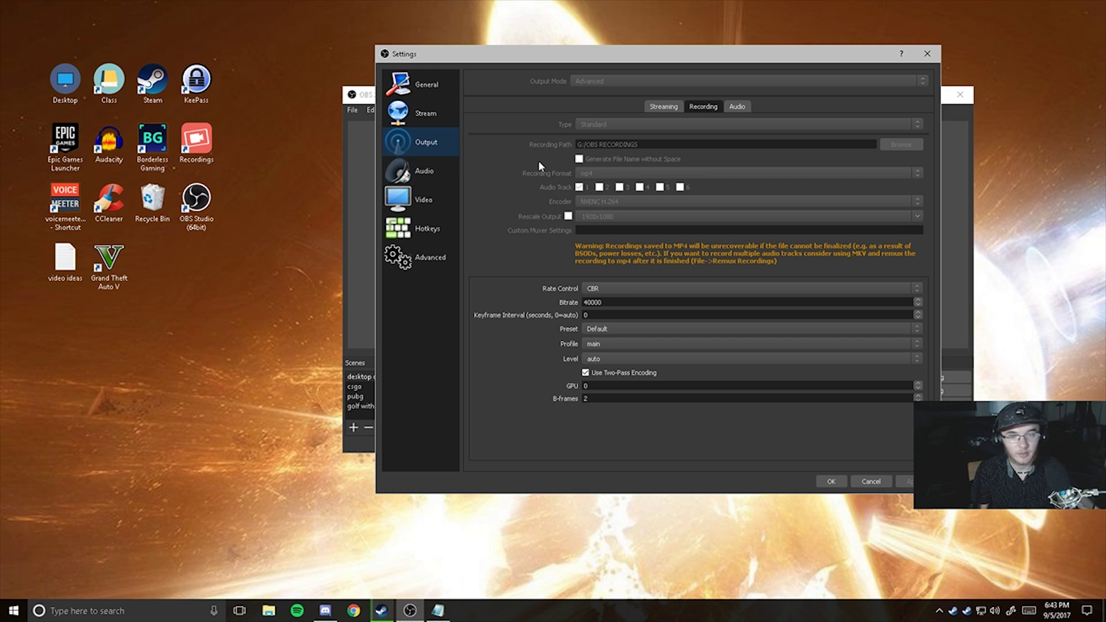
left_click(408, 205)
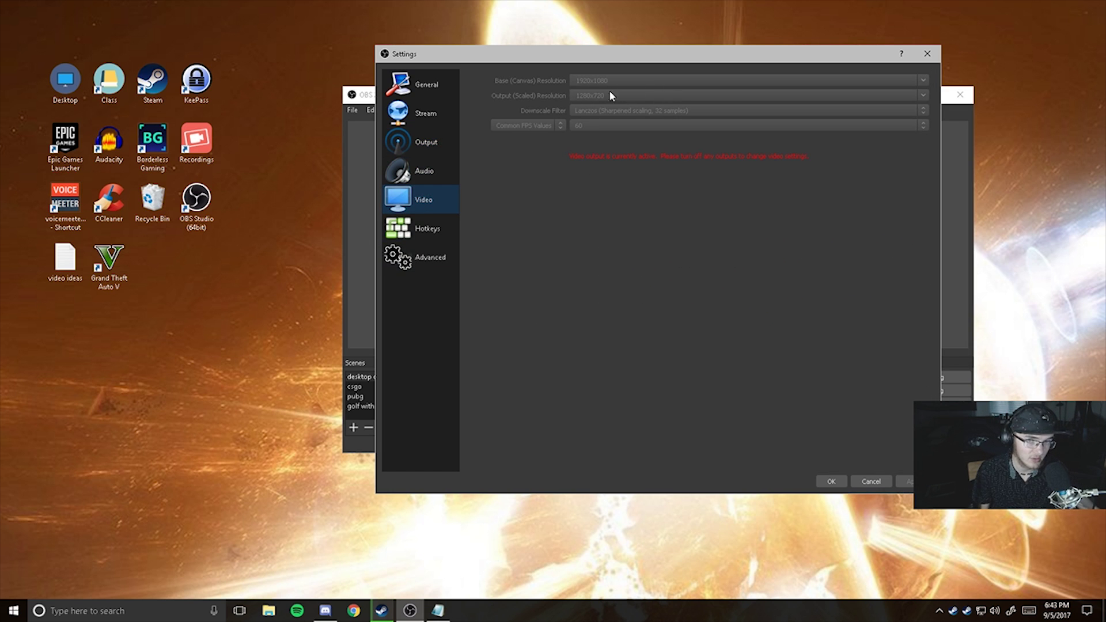
left_click(444, 178)
left_click(421, 144)
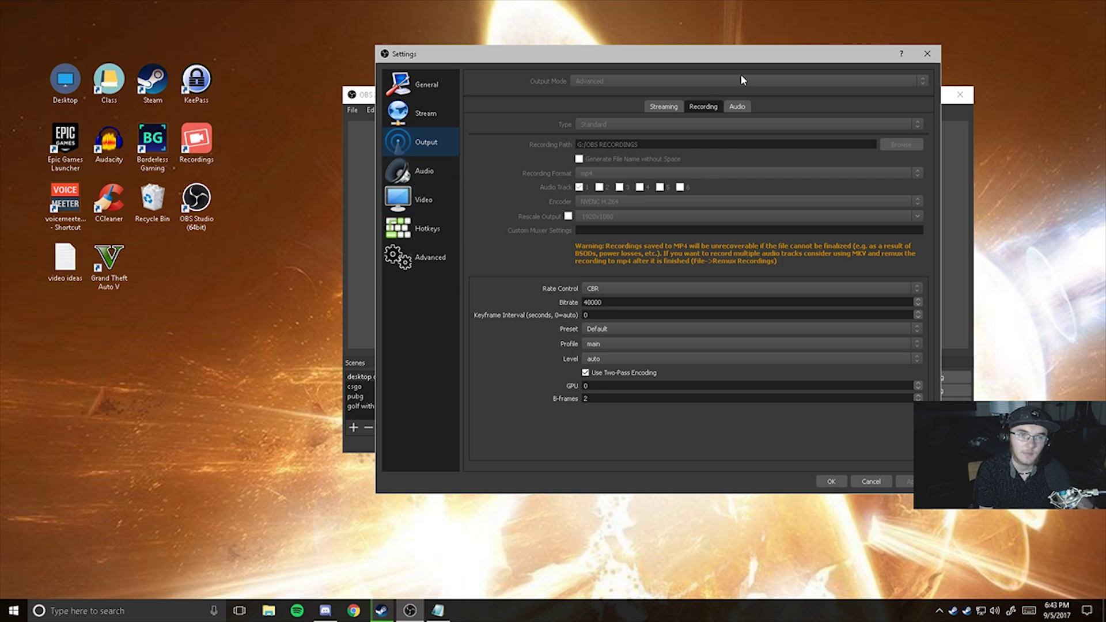
Show the output Audio tab with Track 1 at 320 and Tracks 2–6 at 160 bitrate.
left_click(738, 108)
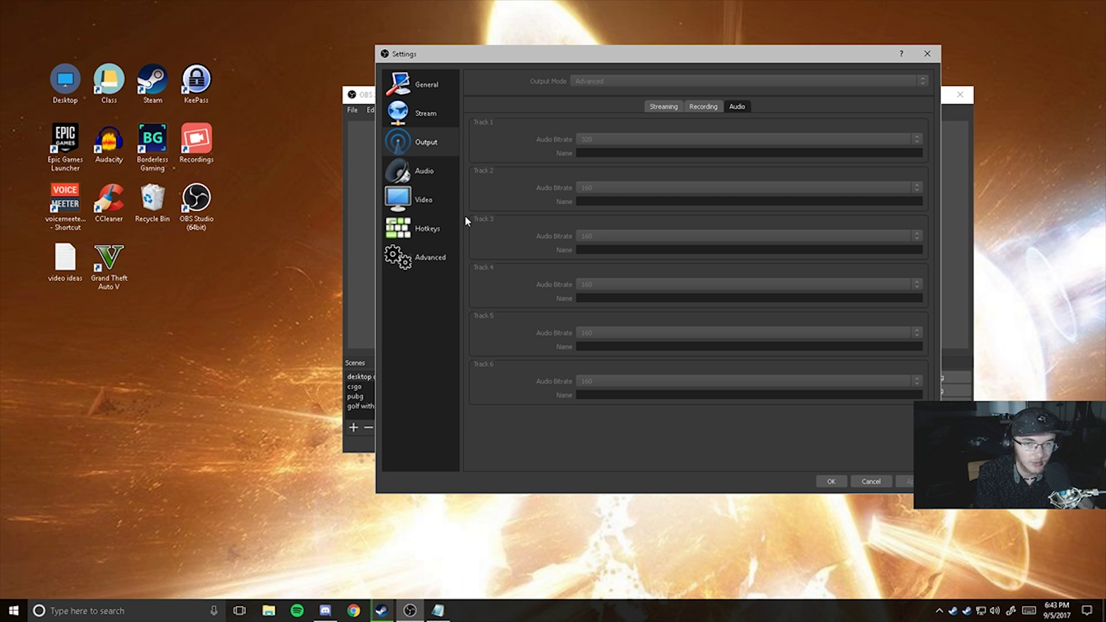
Show the Video page: 1920x1080 base, 1280x720 output, Lanczos filter, 60 FPS.
left_click(435, 201)
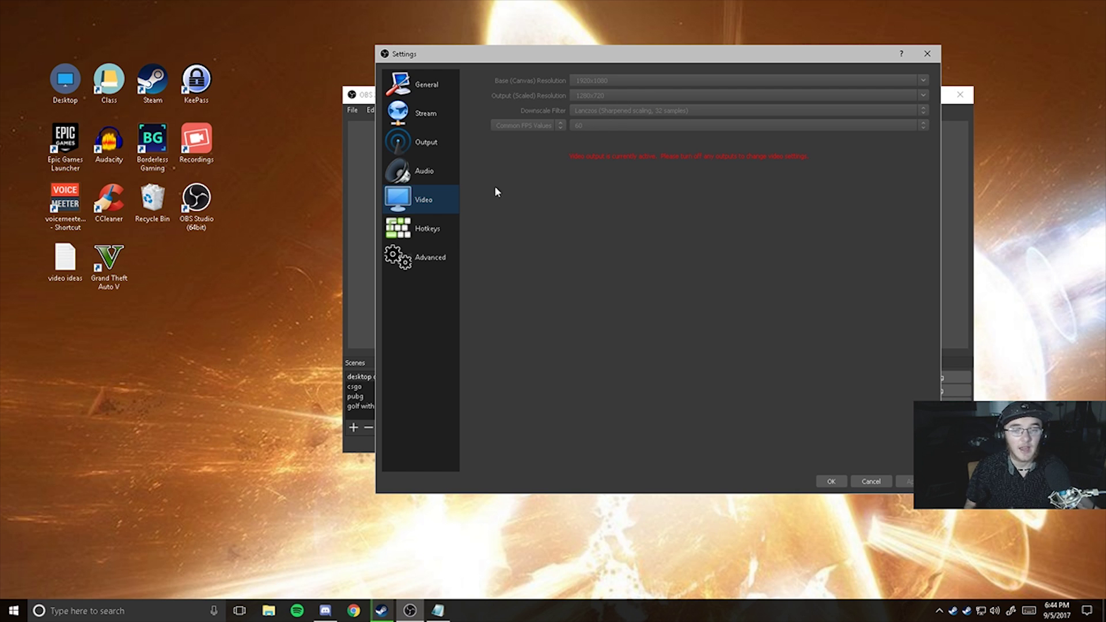
Look over the Advanced page, return to General, and close the Settings dialog.
left_click(423, 257)
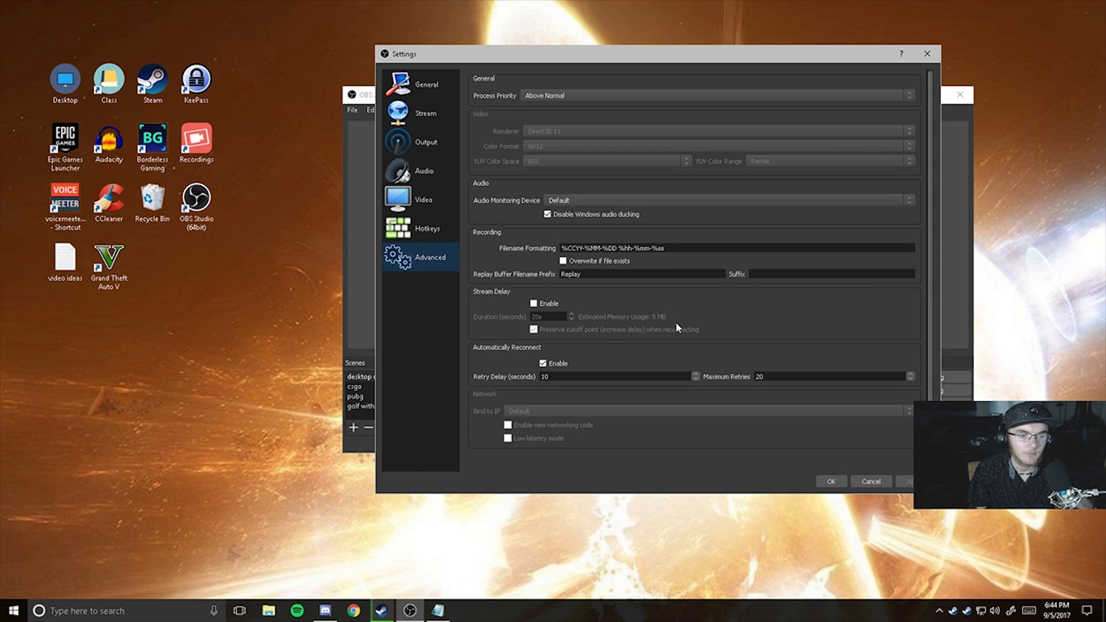
scroll(685, 319, "down", 1)
scroll(663, 308, "up", 1)
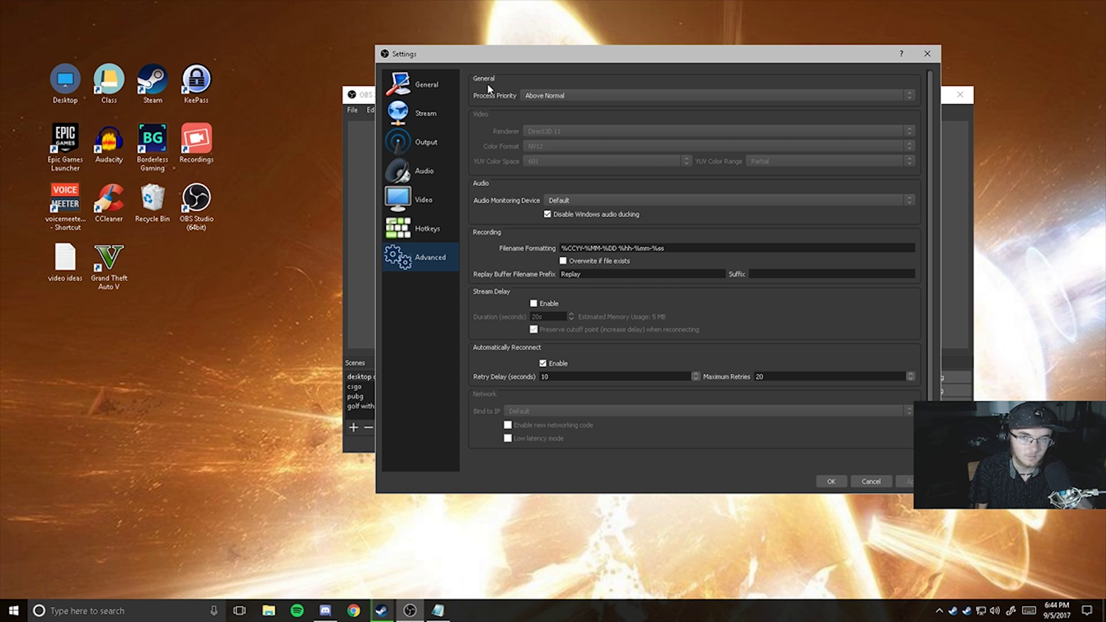
left_click(433, 81)
left_click(835, 482)
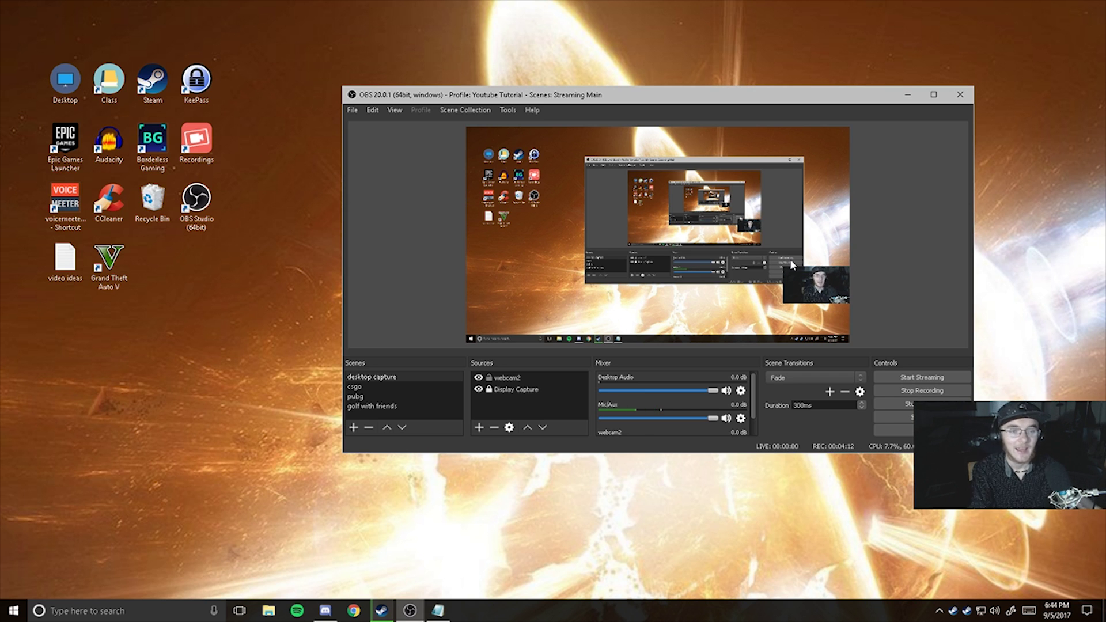
Toggle Enable Preview off and back on several times from the preview's context menu.
right_click(751, 240)
left_click(766, 246)
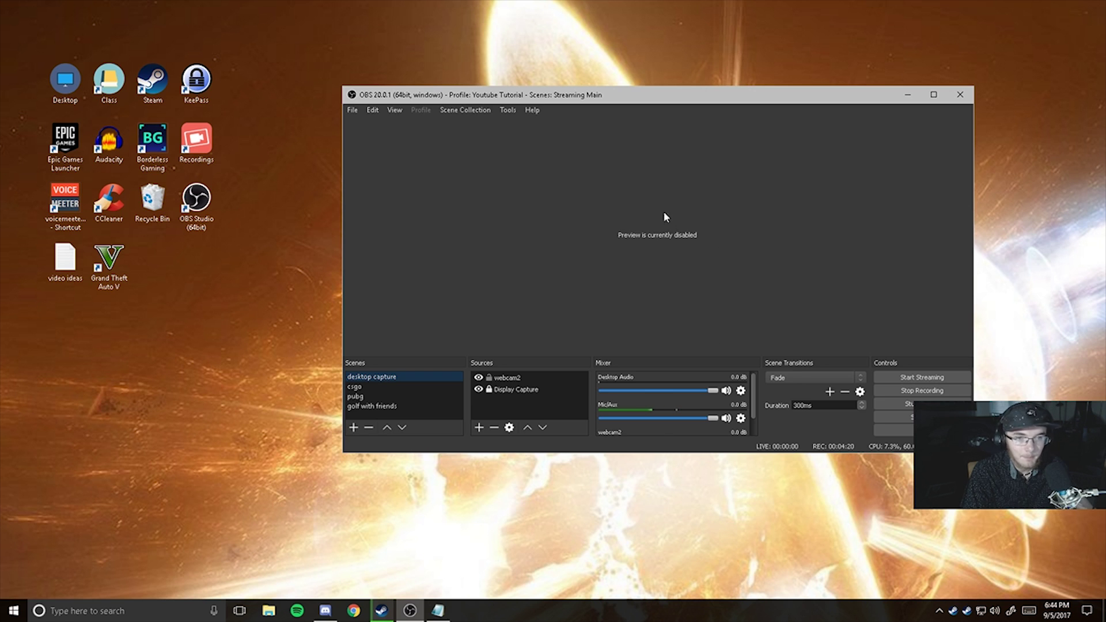
right_click(616, 256)
left_click(639, 263)
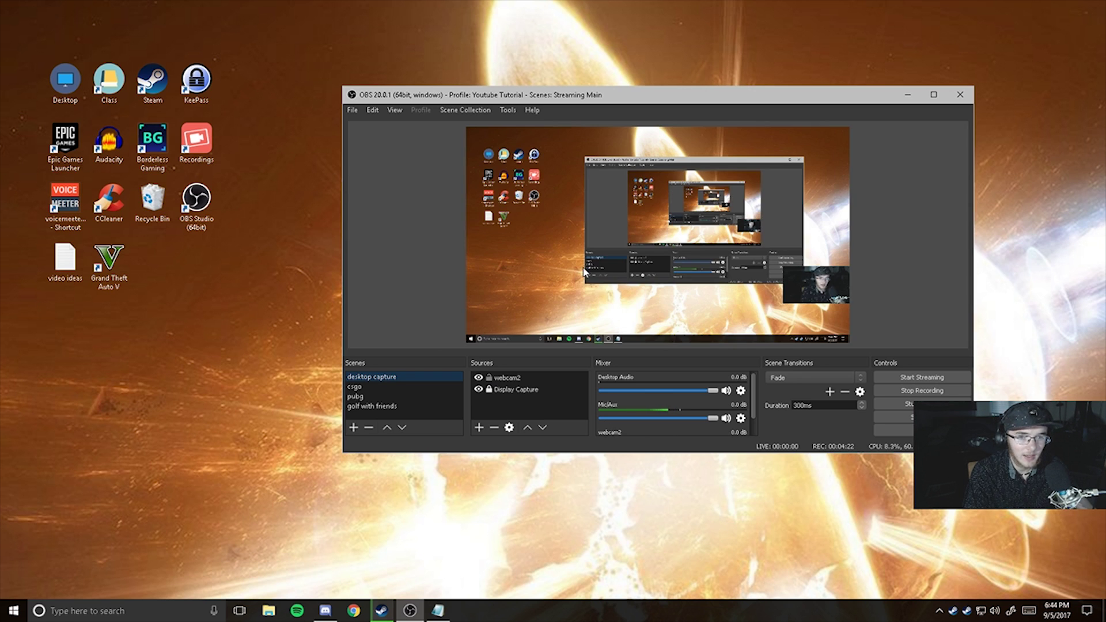
right_click(647, 311)
left_click(648, 314)
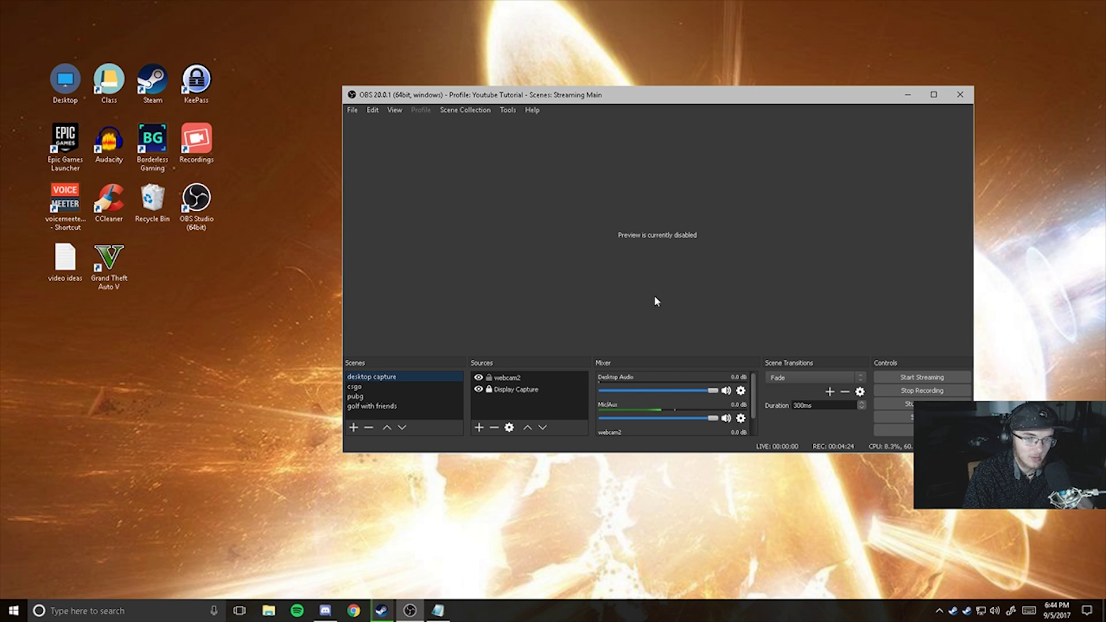
right_click(639, 277)
left_click(658, 281)
right_click(675, 292)
left_click(692, 298)
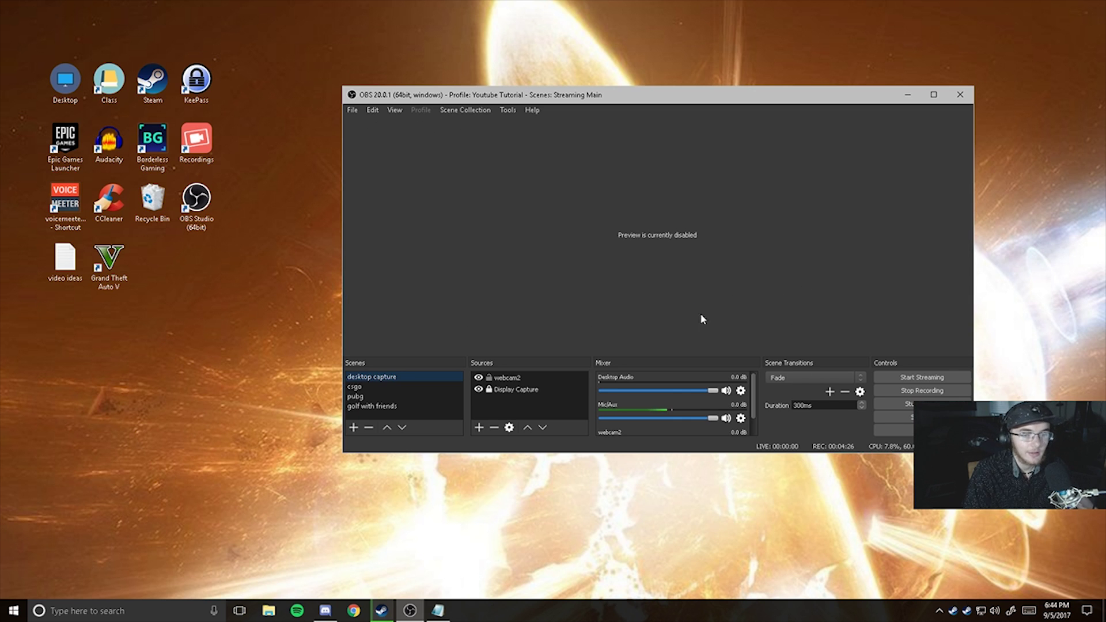
right_click(629, 274)
left_click(651, 282)
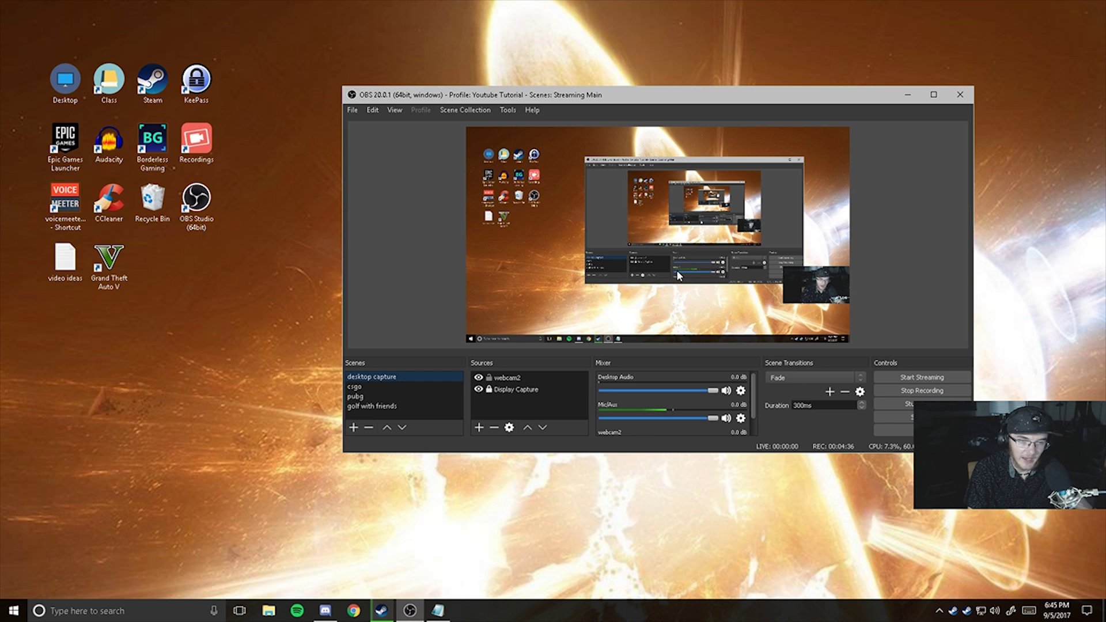
Disable the preview so the canvas reads 'Preview is currently disabled'.
right_click(678, 274)
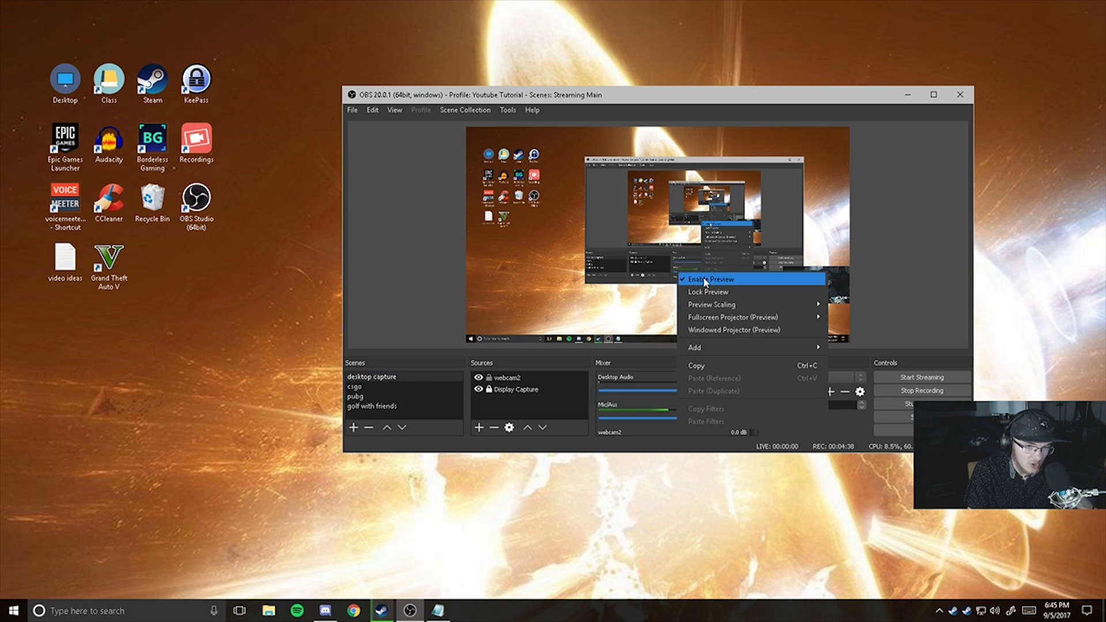
left_click(704, 281)
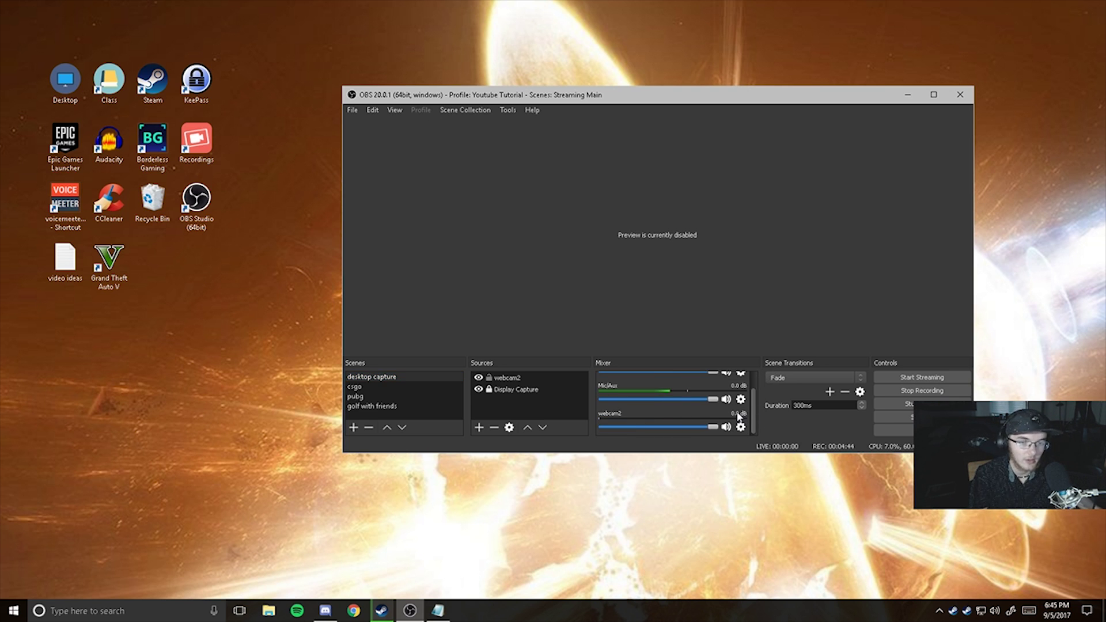
scroll(749, 415, "down", 1)
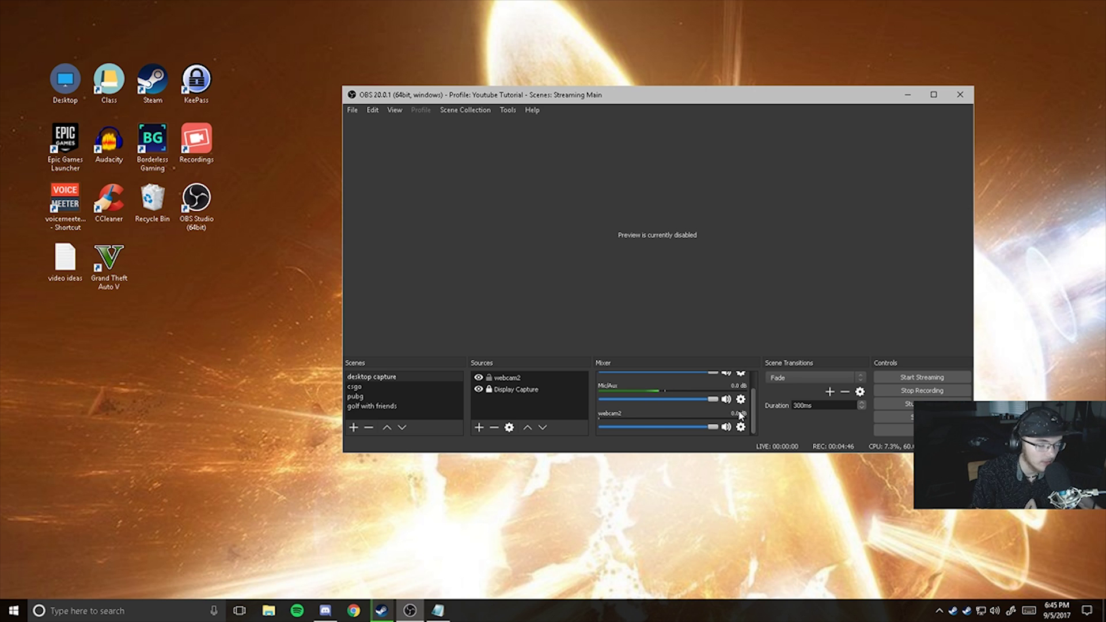